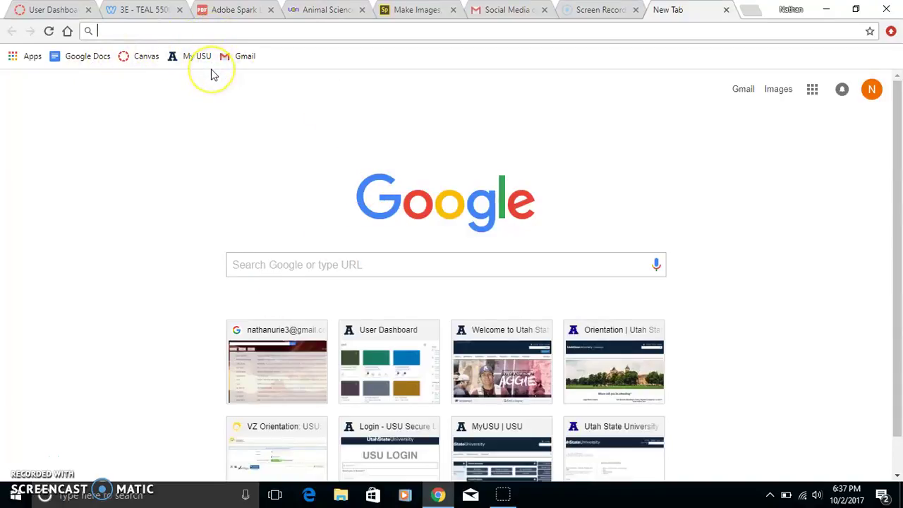
- Search the web for "google docs" and open the Google Docs home screen from its official page
type("googl")
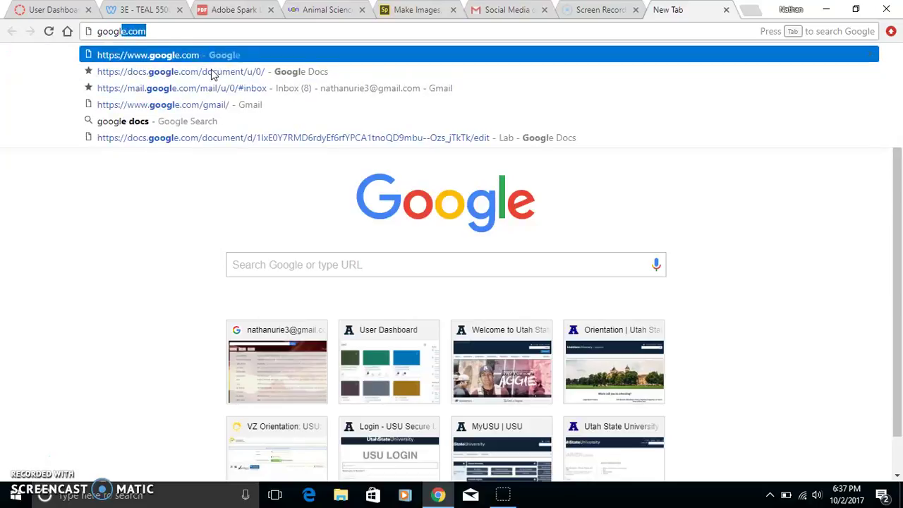
type("e docs")
key("Return")
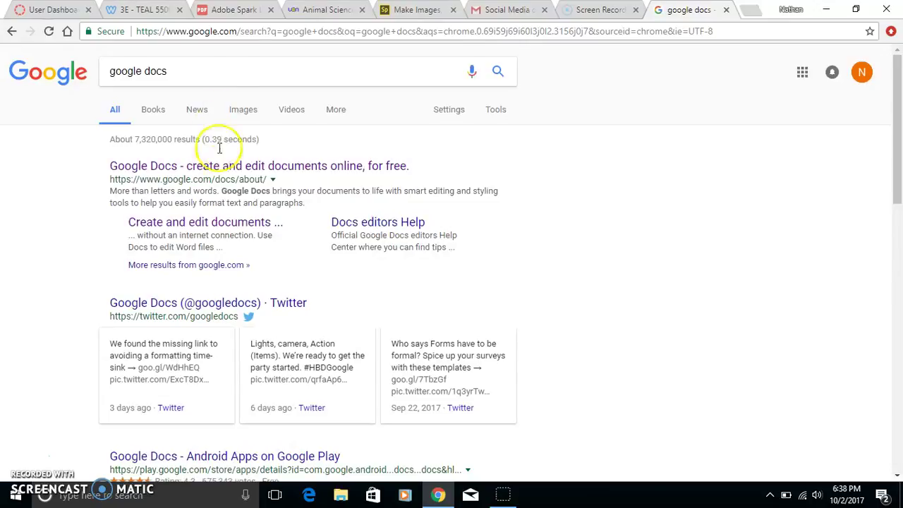
left_click(214, 171)
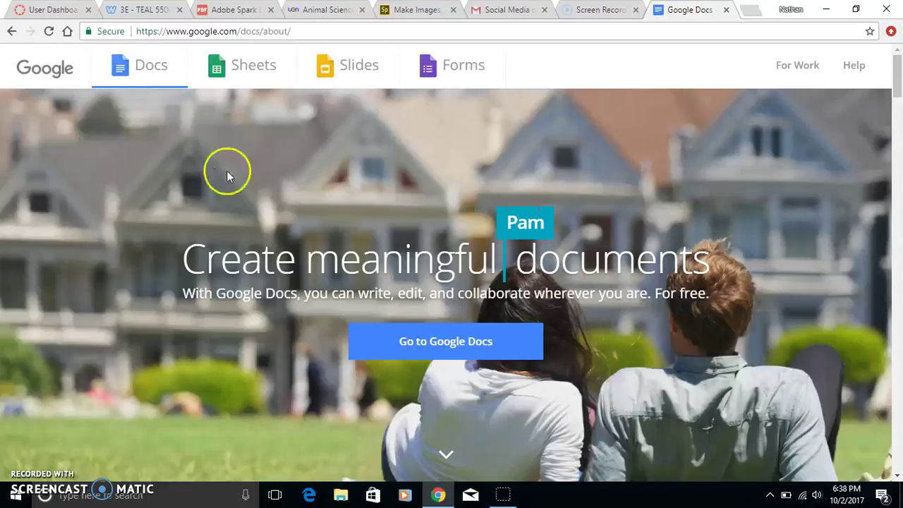
left_click(439, 353)
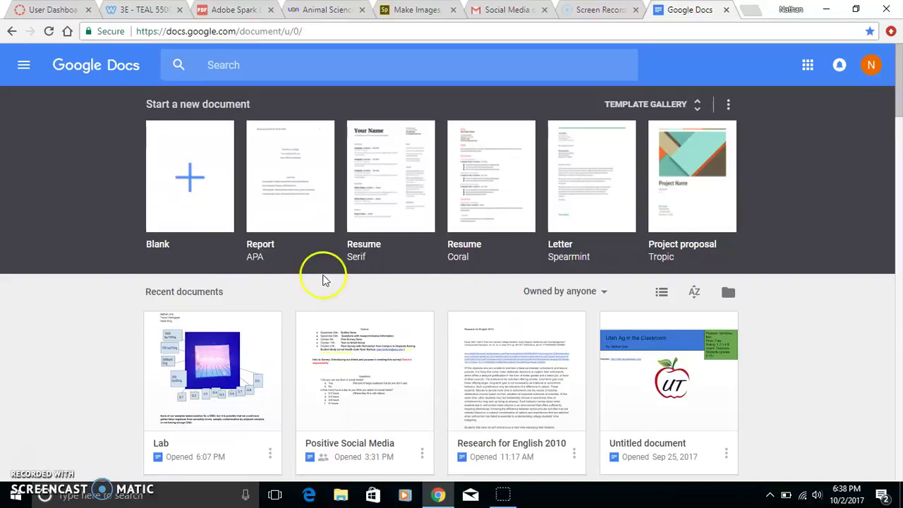
- Create a new blank document from the Google Docs home screen
scroll(236, 278, "down", 3)
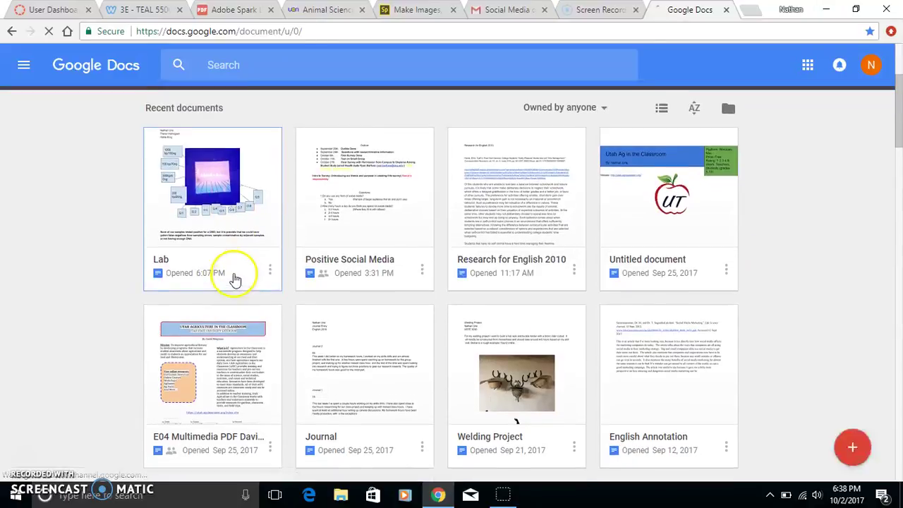
scroll(236, 278, "up", 3)
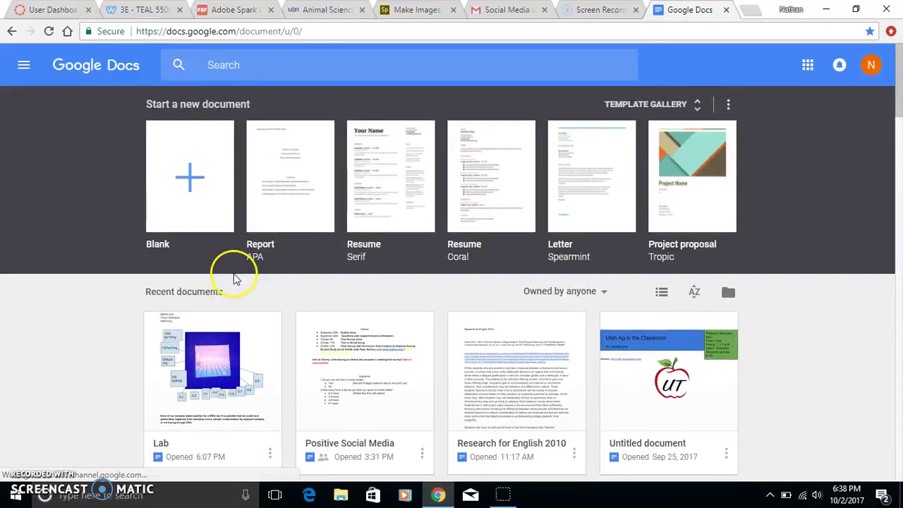
left_click(200, 183)
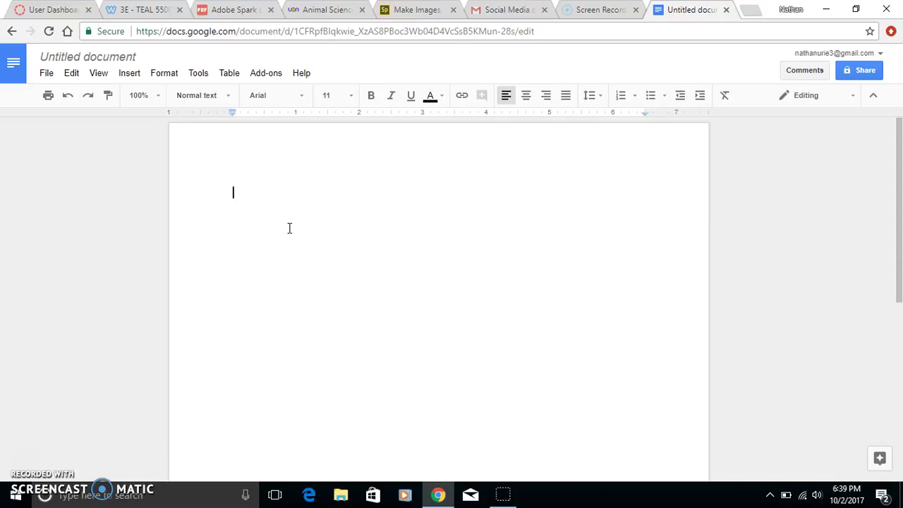
- Rename the untitled document as "Animal production"
scroll(289, 228, "down", 1)
scroll(289, 228, "up", 1)
left_click(122, 59)
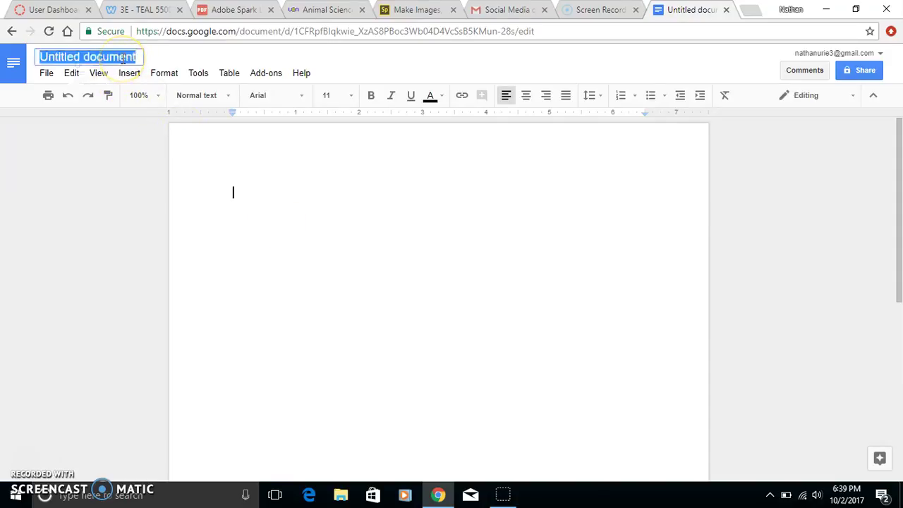
type("Anim")
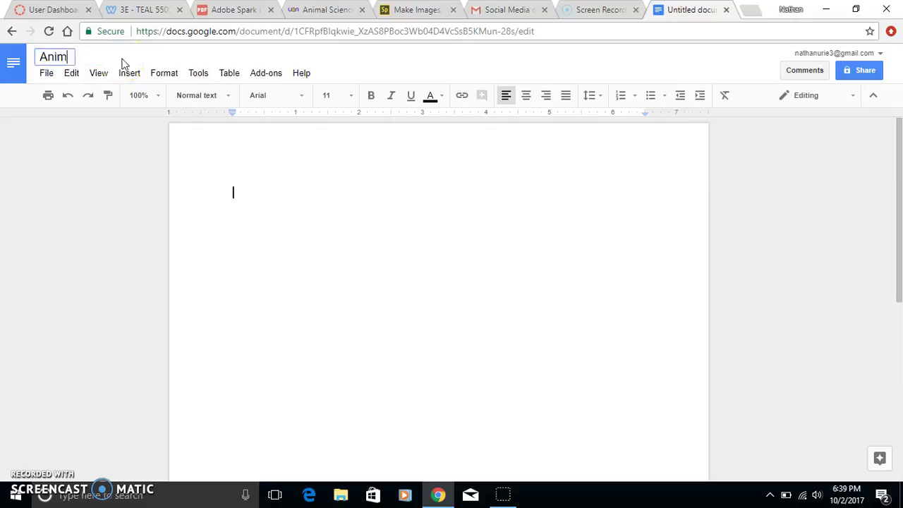
type("al production")
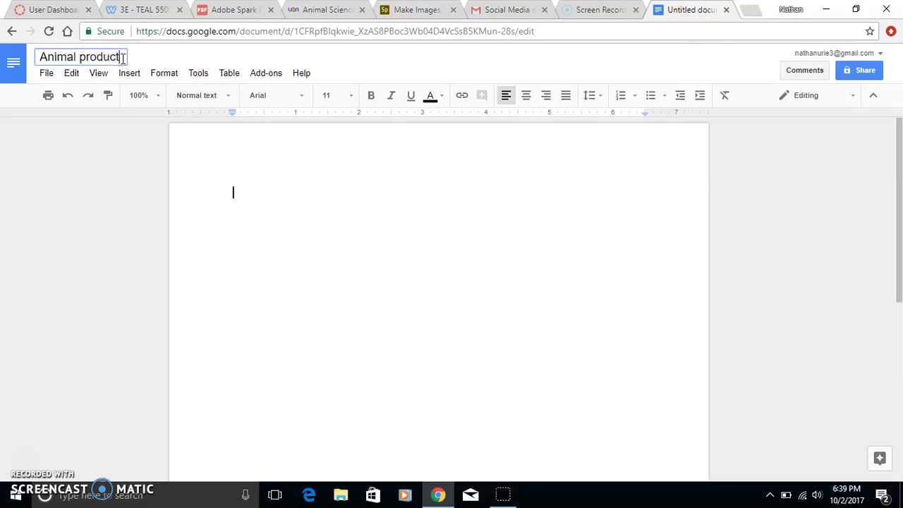
left_click(306, 240)
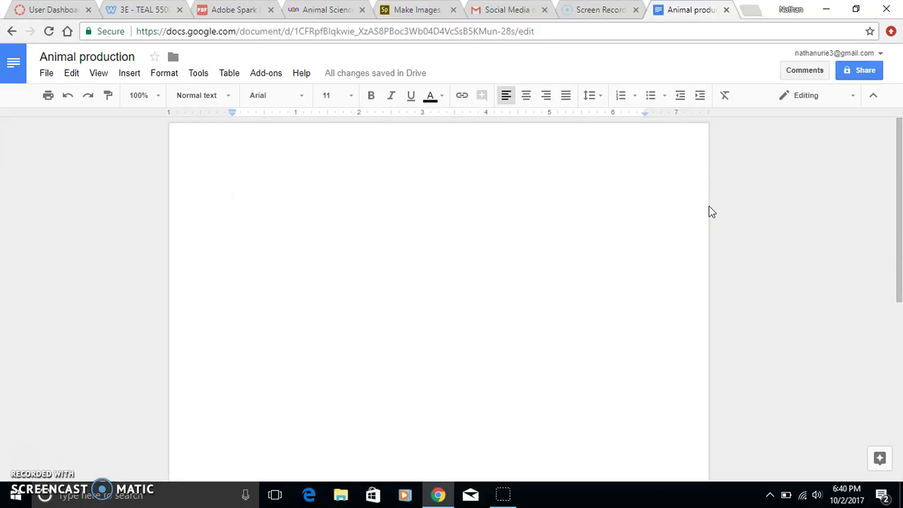
left_click(754, 191)
left_click(900, 143)
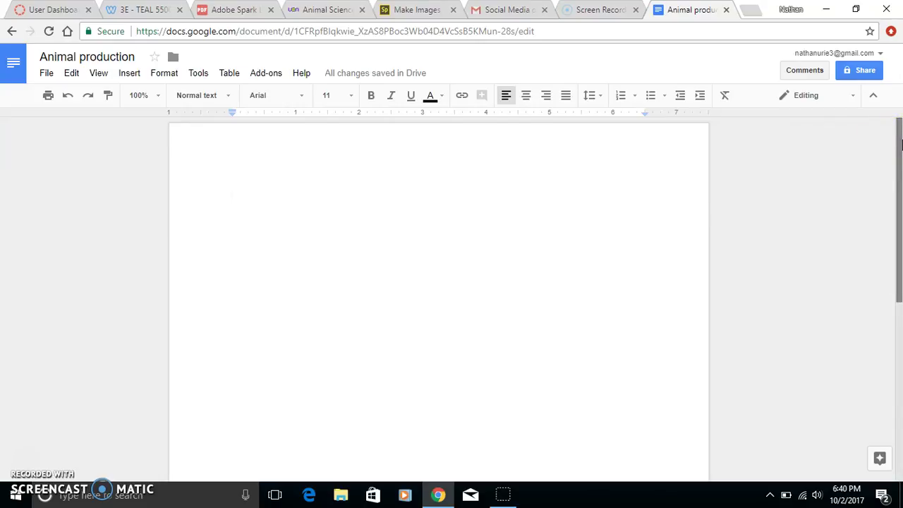
left_click(880, 134)
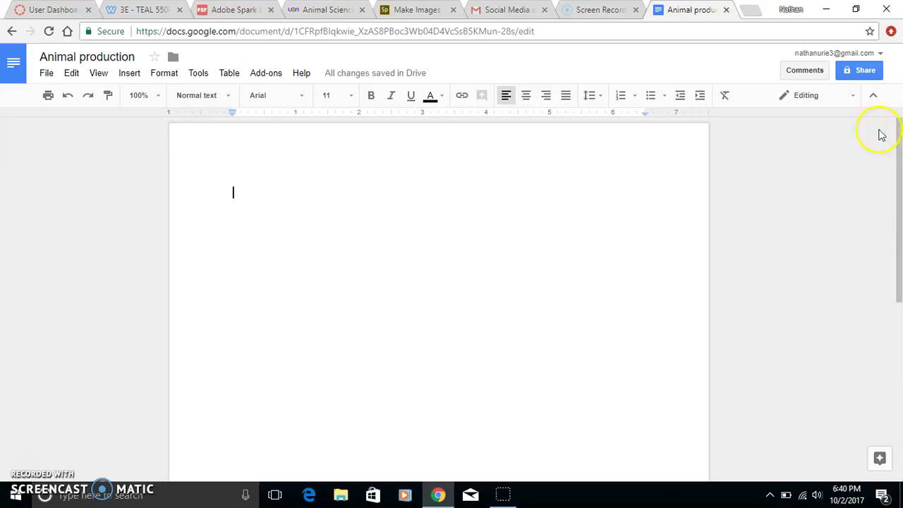
- Examine the document's sharing settings, including the field for inviting people and the permission levels, and close them without adding anyone
left_click(866, 79)
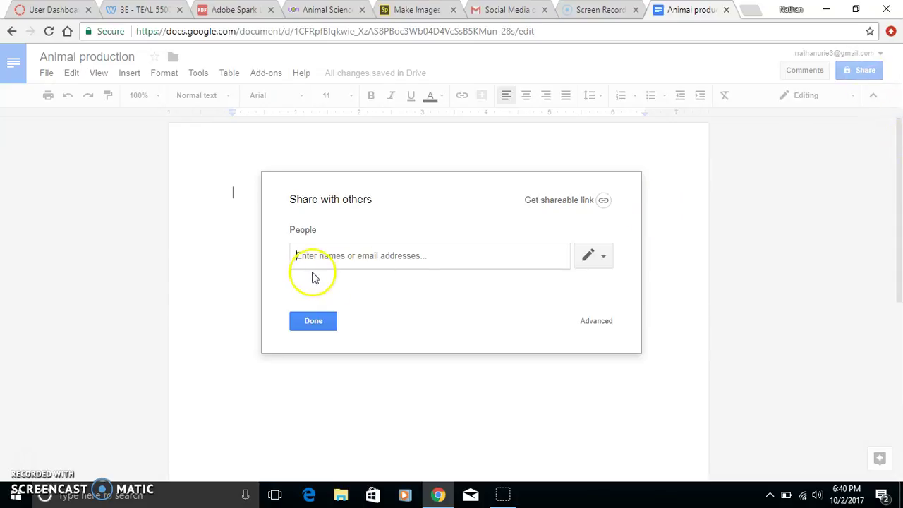
left_click(482, 255)
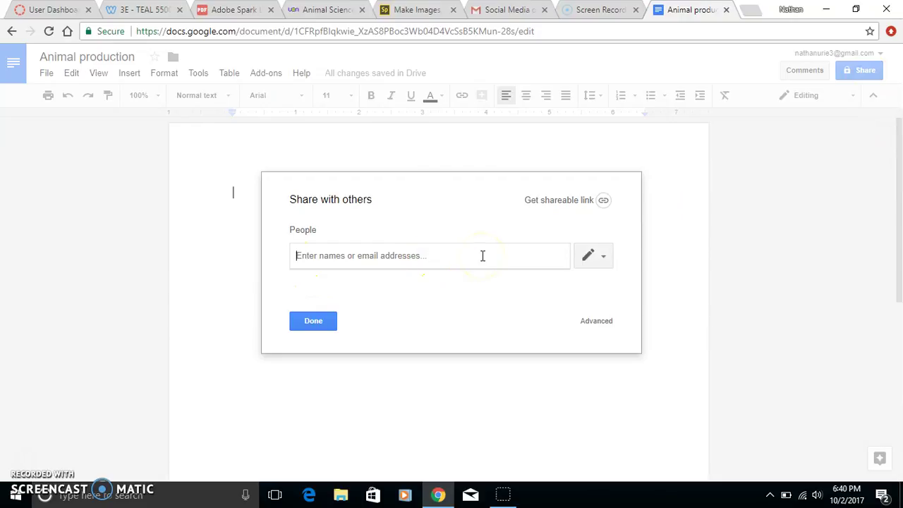
left_click(465, 351)
left_click(316, 322)
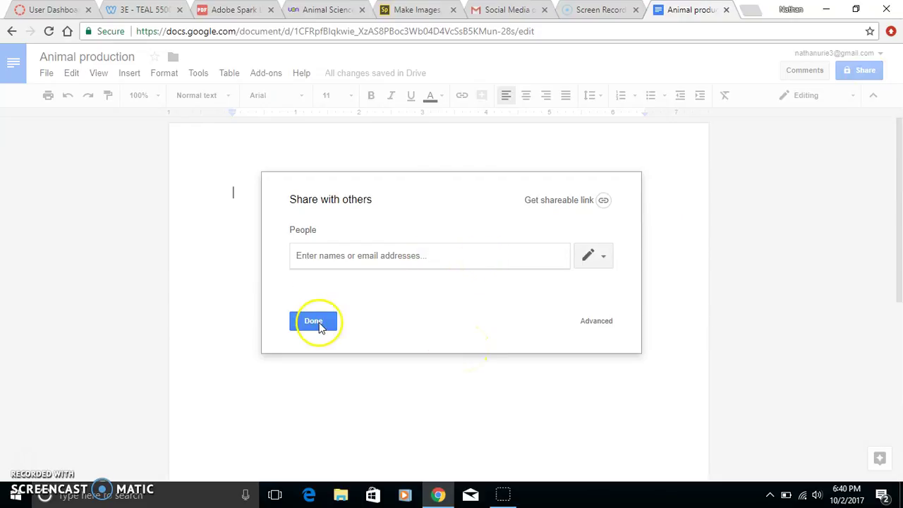
left_click(597, 257)
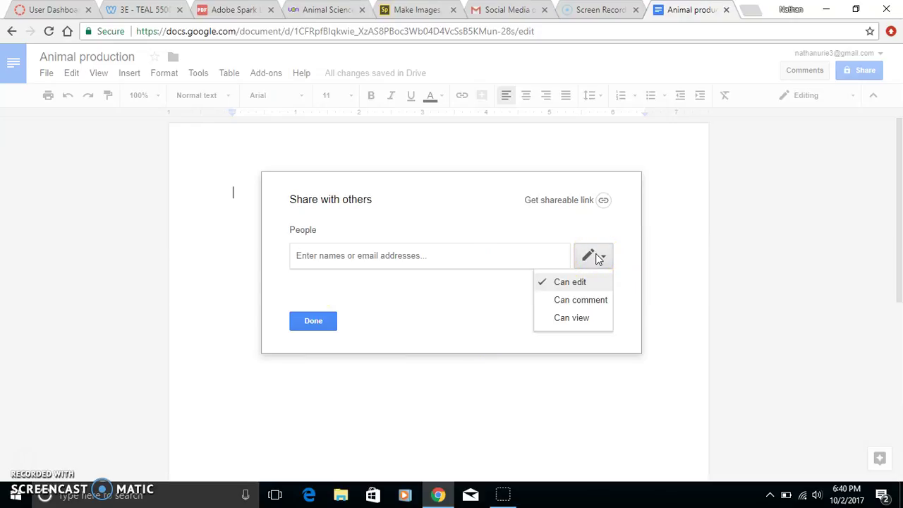
left_click(597, 257)
left_click(493, 284)
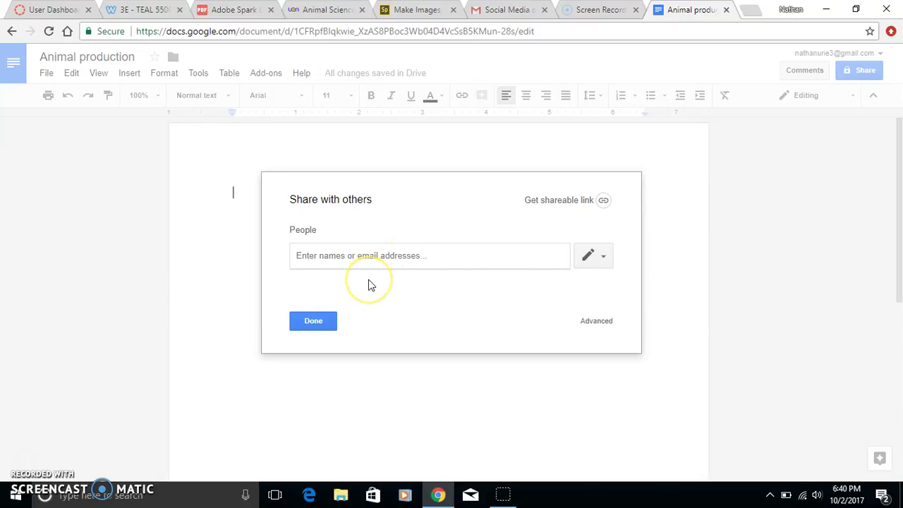
left_click(321, 334)
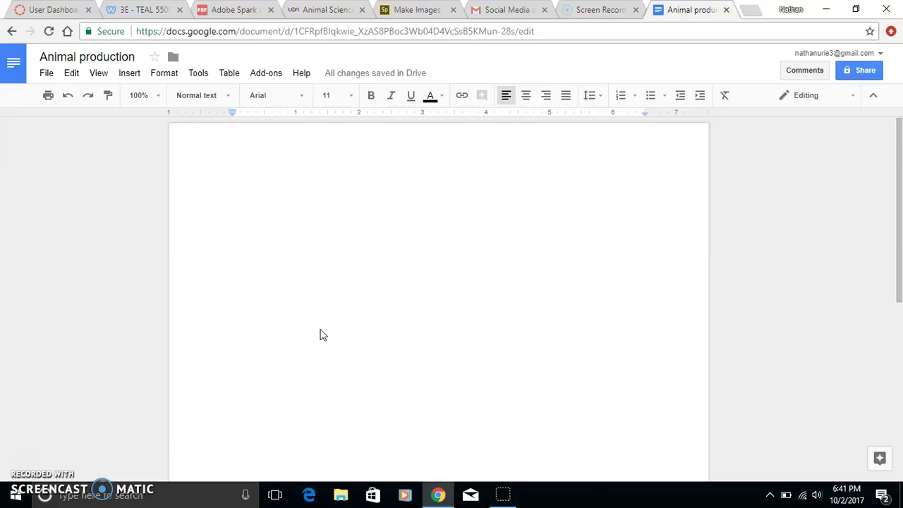
scroll(320, 331, "down", 3)
scroll(320, 330, "up", 3)
scroll(321, 329, "down", 3)
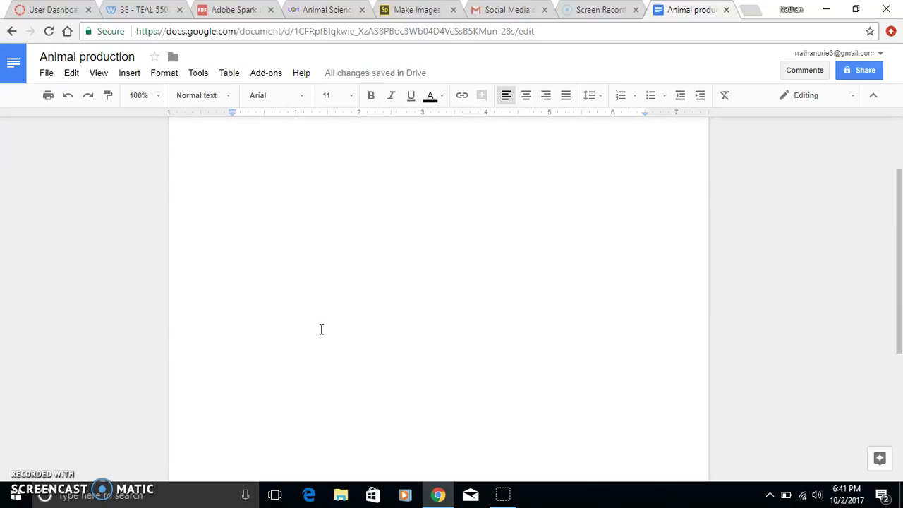
scroll(321, 329, "up", 3)
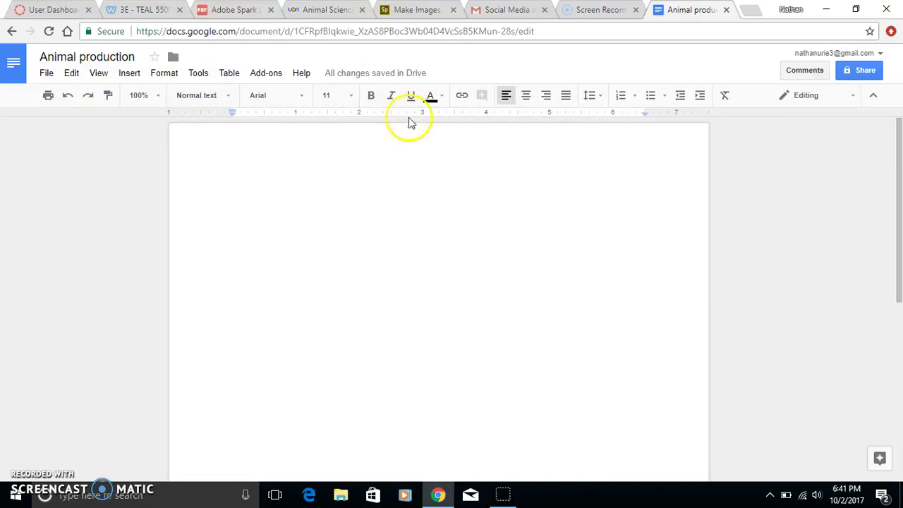
left_click(434, 255)
scroll(434, 254, "down", 1)
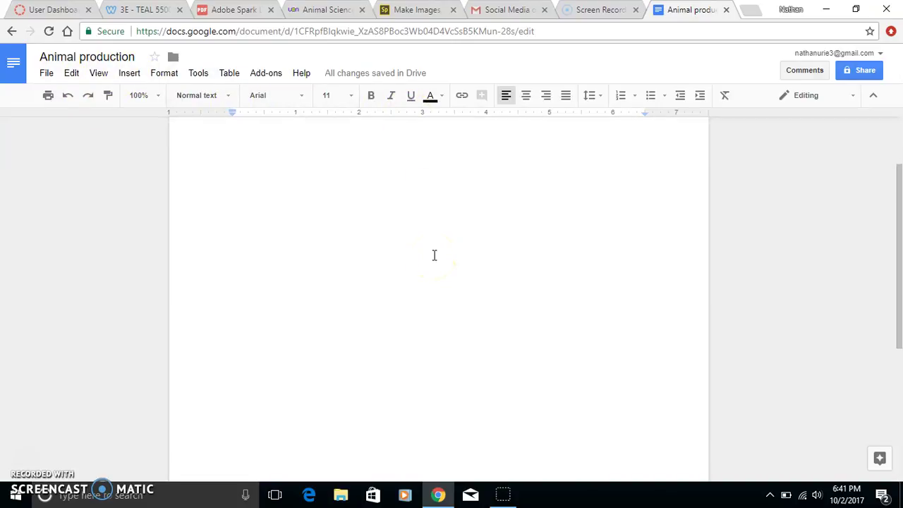
scroll(434, 255, "down", 2)
scroll(434, 255, "up", 3)
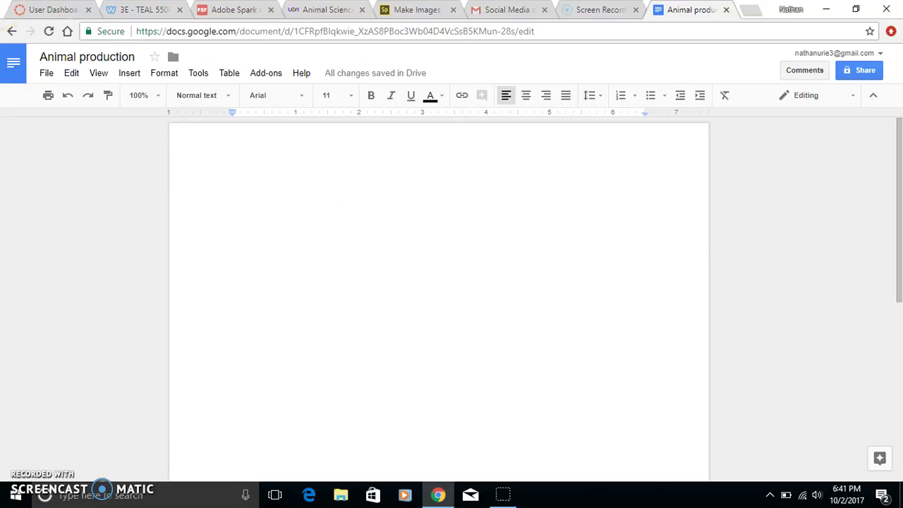
- Return to the Google Docs home screen and look over the navigation options for Sheets, Slides and Drive
left_click(14, 75)
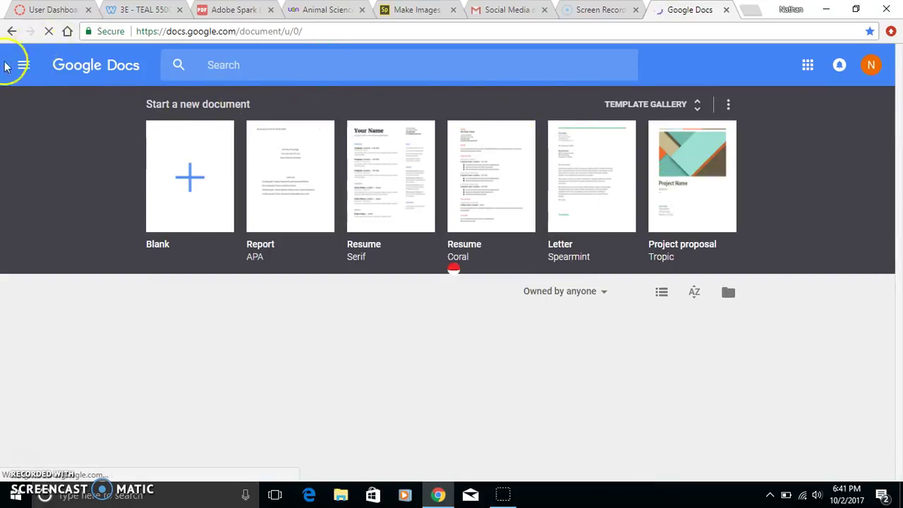
left_click(23, 67)
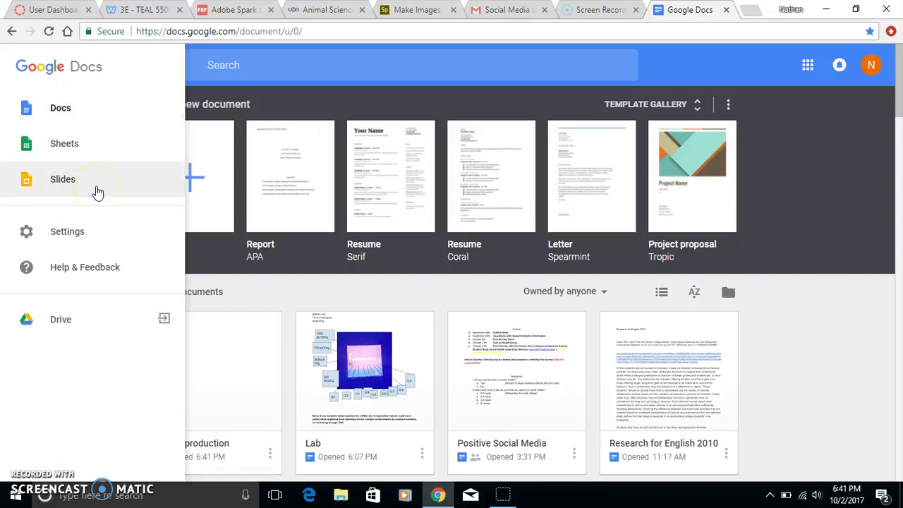
left_click(324, 204)
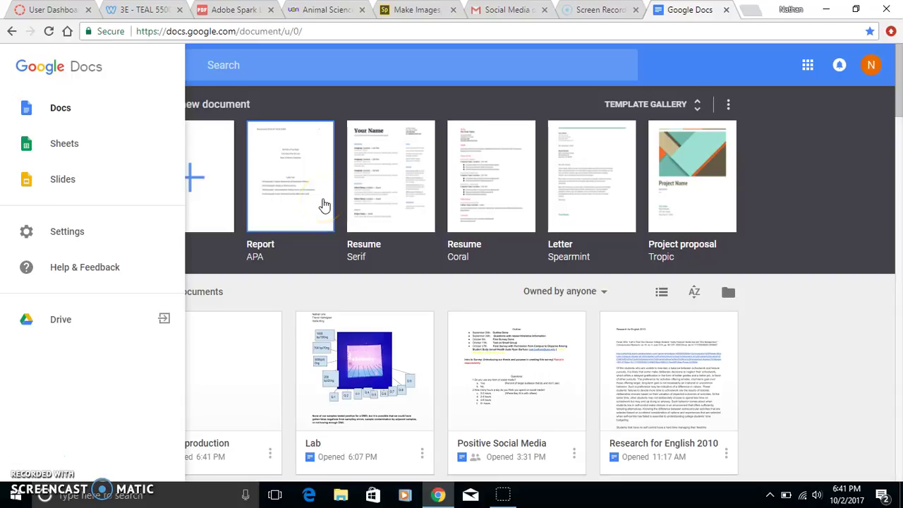
left_click(772, 228)
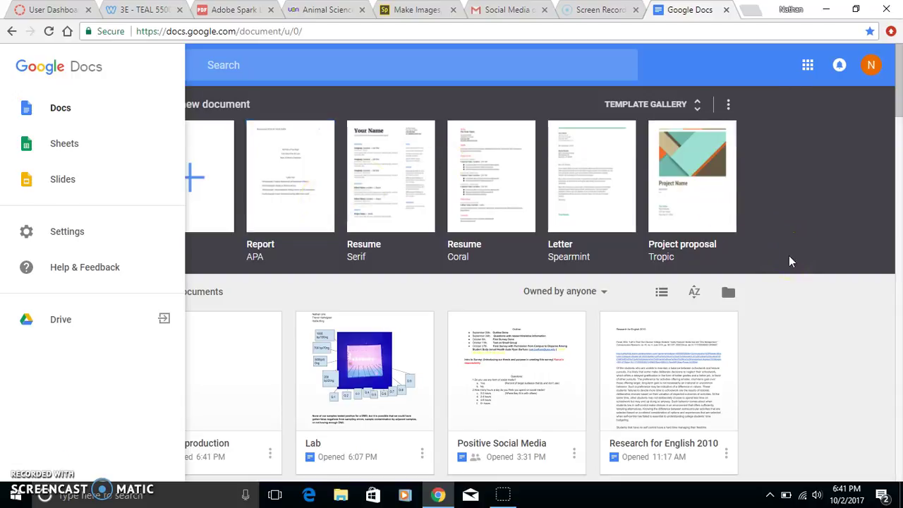
left_click(789, 302)
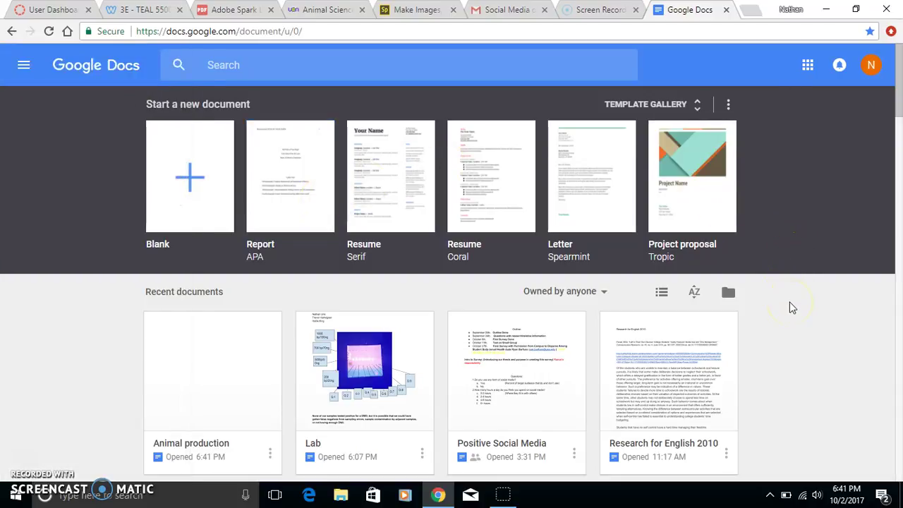